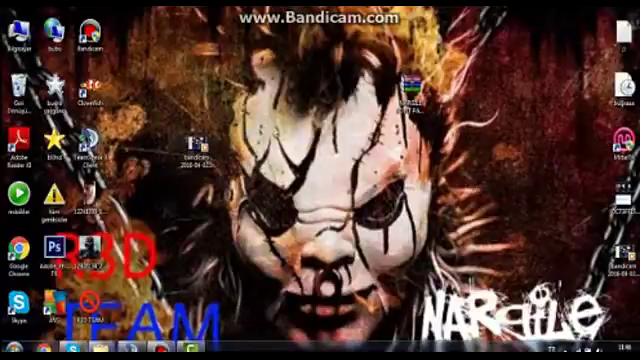
Select the NARGILE FONT zip on the desktop and open it in WinRAR to list its four TrueType fonts
{"action": "left_click_drag", "start_coordinate": [242, 162], "coordinate": [286, 304]}
{"action": "left_click_drag", "start_coordinate": [286, 162], "coordinate": [430, 60]}
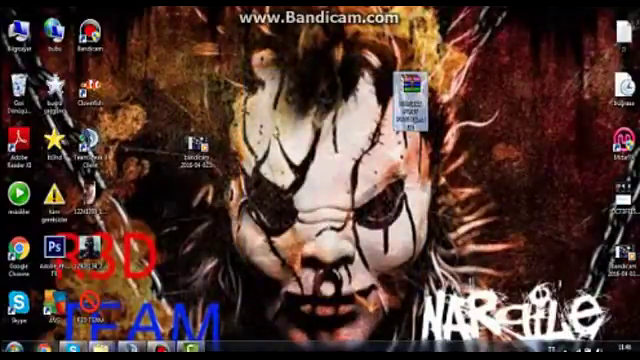
{"action": "double_click", "coordinate": [410, 100]}
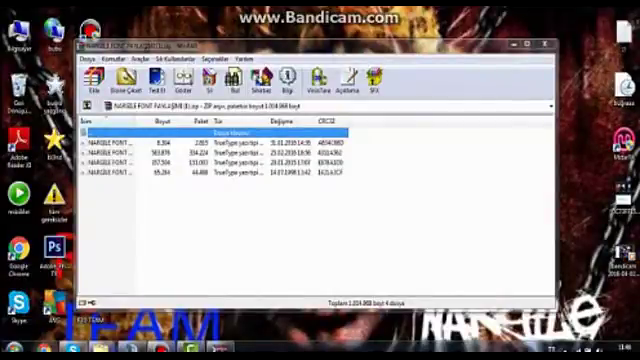
{"action": "double_click", "coordinate": [110, 142]}
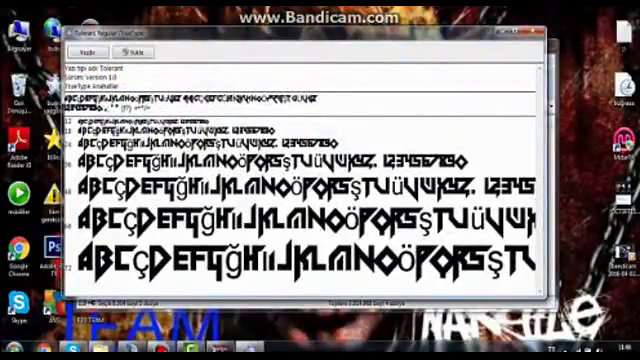
{"action": "left_click", "coordinate": [537, 32]}
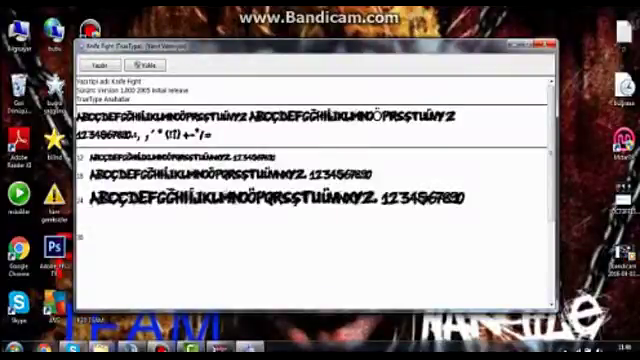
{"action": "left_click", "coordinate": [550, 44]}
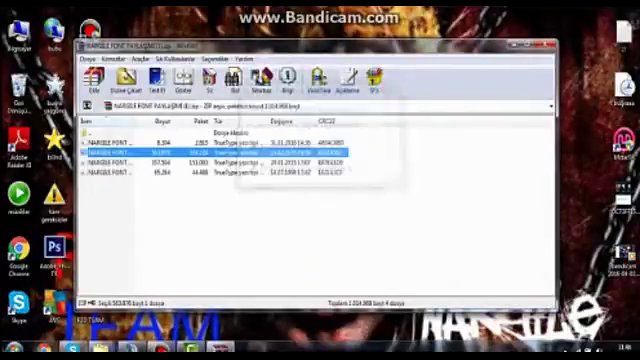
{"action": "key", "text": "Return"}
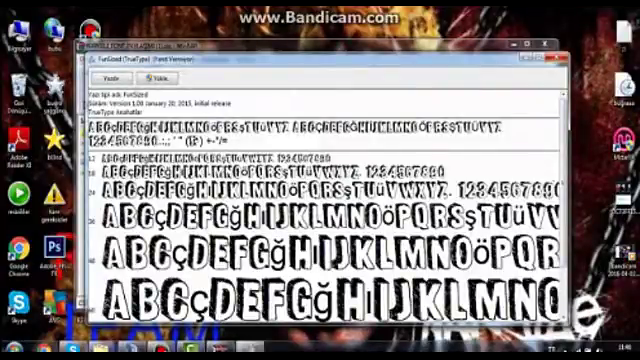
{"action": "left_click", "coordinate": [561, 59]}
{"action": "left_click", "coordinate": [300, 220]}
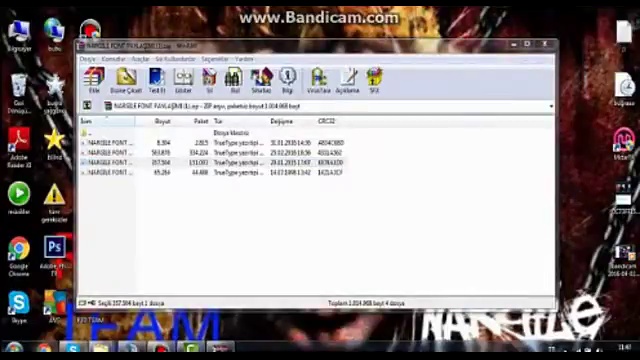
{"action": "left_click", "coordinate": [546, 44]}
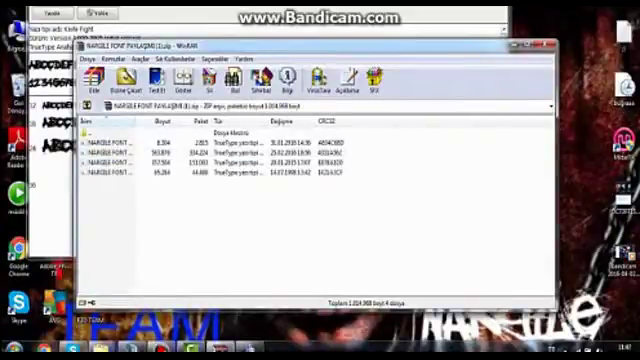
{"action": "key", "text": "alt+F4"}
{"action": "double_click", "coordinate": [108, 161]}
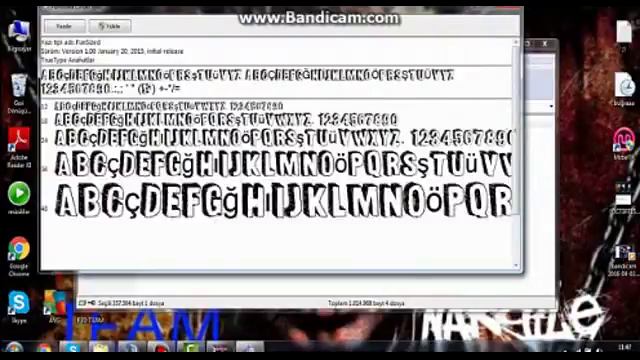
{"action": "key", "text": "alt+F4"}
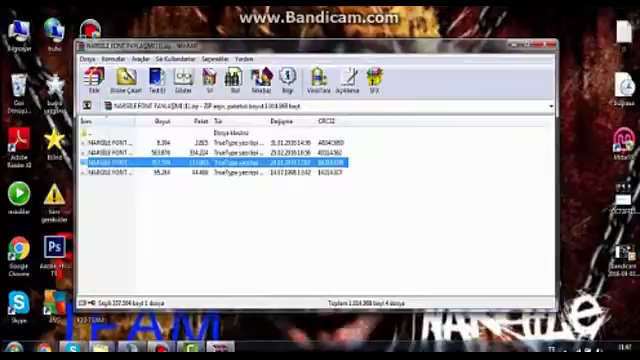
Clear the font file selection and close the WinRAR archive window
{"action": "left_click", "coordinate": [300, 230]}
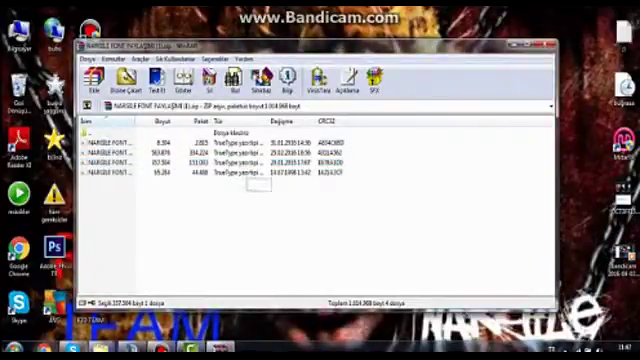
{"action": "left_click", "coordinate": [150, 172]}
{"action": "left_click", "coordinate": [300, 220]}
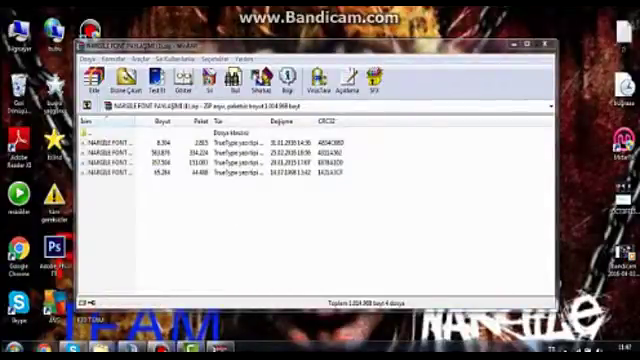
{"action": "left_click", "coordinate": [544, 44]}
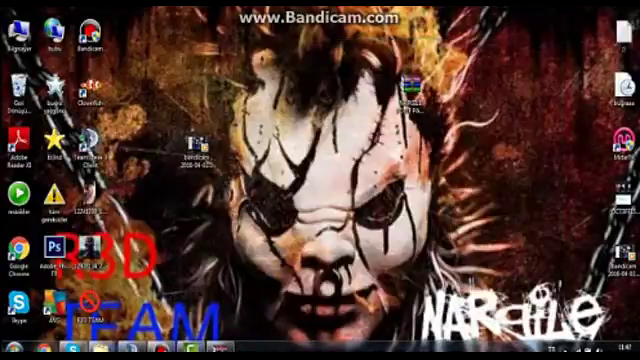
Reopen the NARGILE FONT zip in WinRAR, then bring Bandicam to the front
{"action": "left_click", "coordinate": [350, 150]}
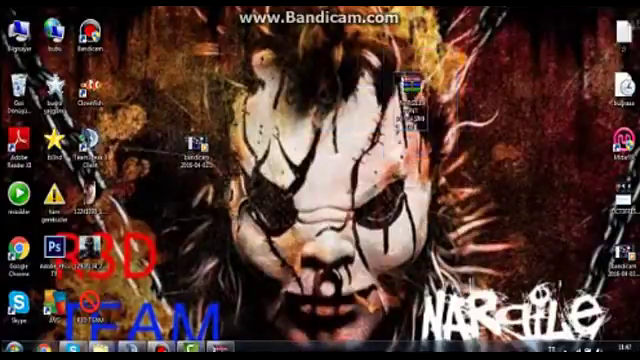
{"action": "double_click", "coordinate": [410, 100]}
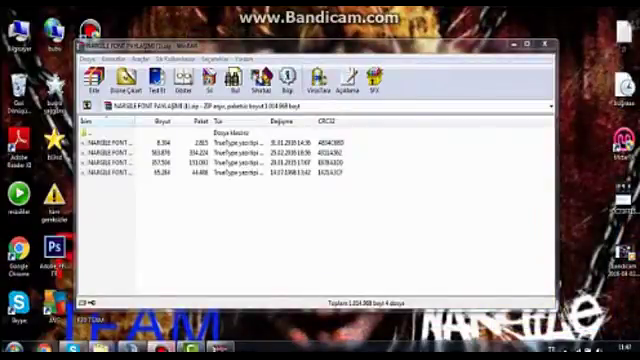
{"action": "left_click", "coordinate": [100, 348]}
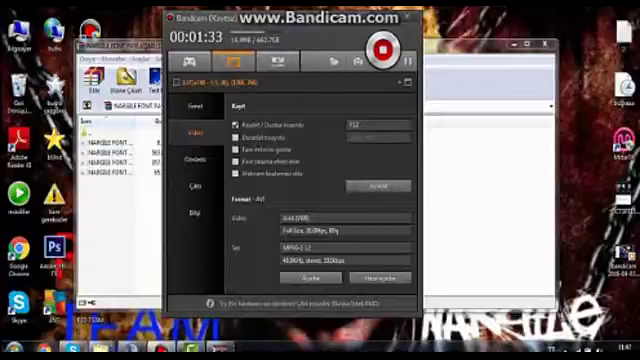
Switch between WinRAR and Bandicam, then minimize Bandicam so the font archive shows
{"action": "left_click", "coordinate": [120, 150]}
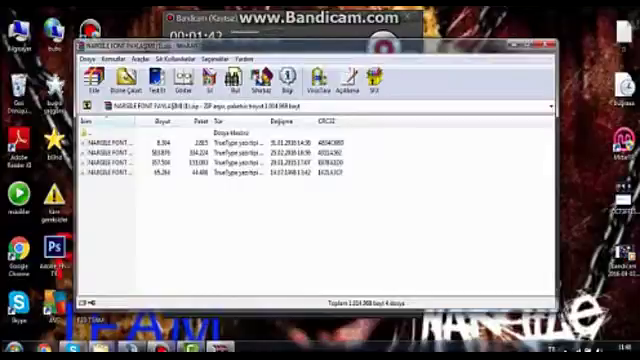
{"action": "left_click", "coordinate": [200, 17]}
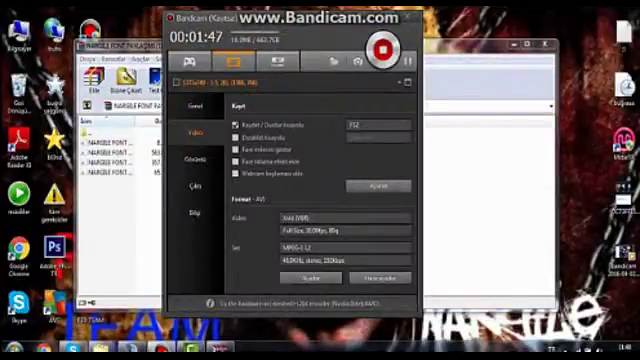
{"action": "left_click", "coordinate": [408, 17]}
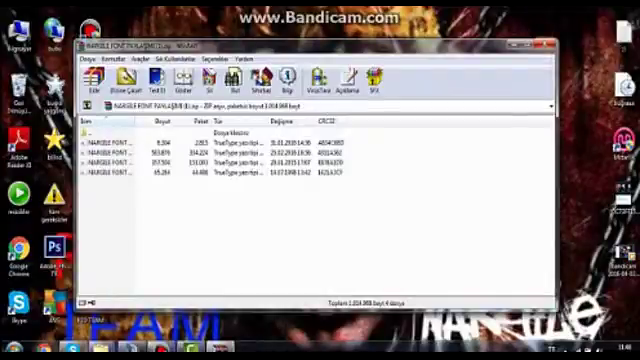
Close WinRAR, then select and nudge the NARGILE FONT zip icon on the desktop
{"action": "left_click", "coordinate": [549, 46]}
{"action": "left_click_drag", "start_coordinate": [330, 88], "coordinate": [480, 118]}
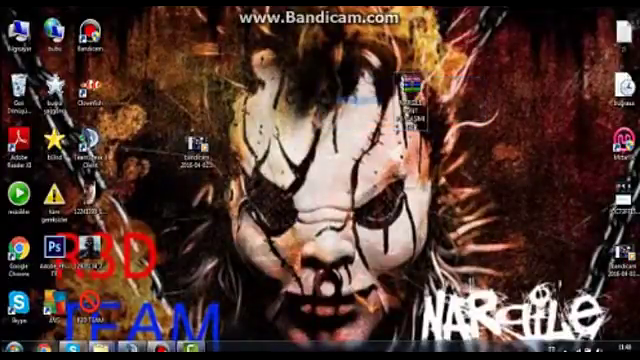
{"action": "left_click_drag", "start_coordinate": [365, 95], "coordinate": [400, 130]}
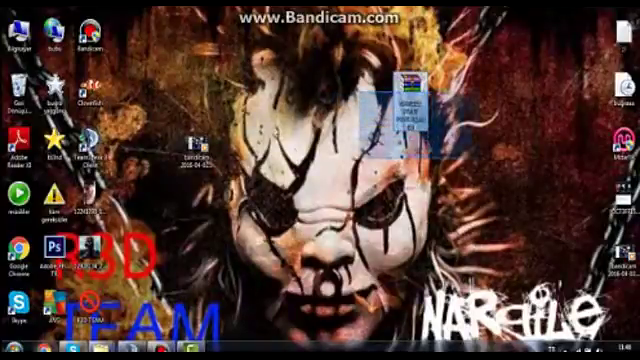
{"action": "mouse_move", "coordinate": [375, 118]}
{"action": "left_mouse_down"}
{"action": "mouse_move", "coordinate": [420, 320]}
{"action": "mouse_move", "coordinate": [390, 100]}
{"action": "mouse_move", "coordinate": [400, 100]}
{"action": "left_mouse_up"}
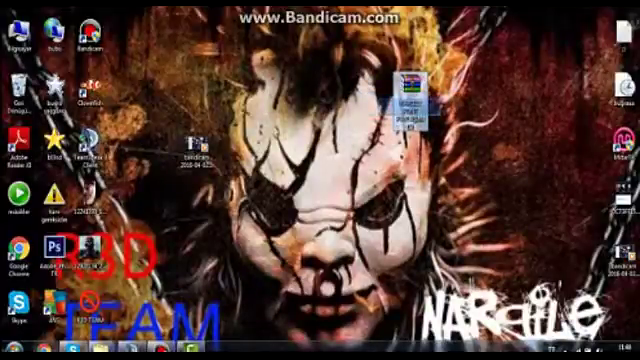
{"action": "left_click_drag", "start_coordinate": [400, 100], "coordinate": [400, 115]}
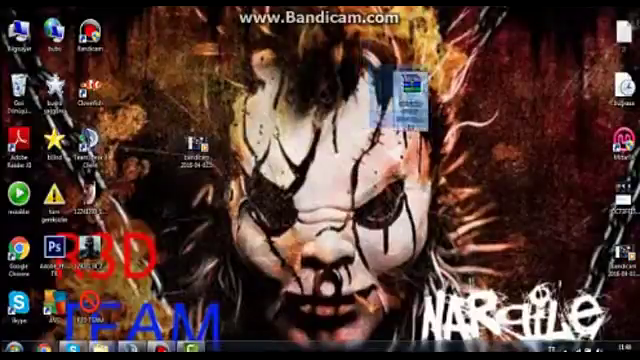
{"action": "left_click", "coordinate": [412, 100]}
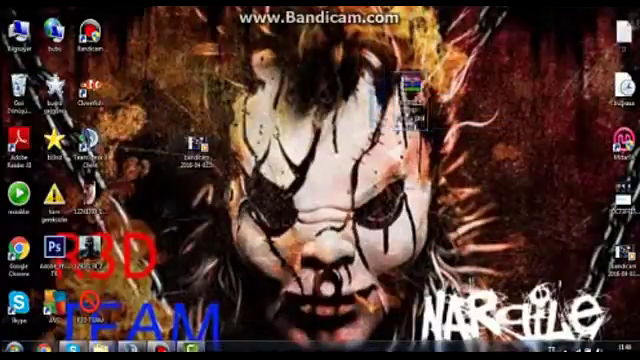